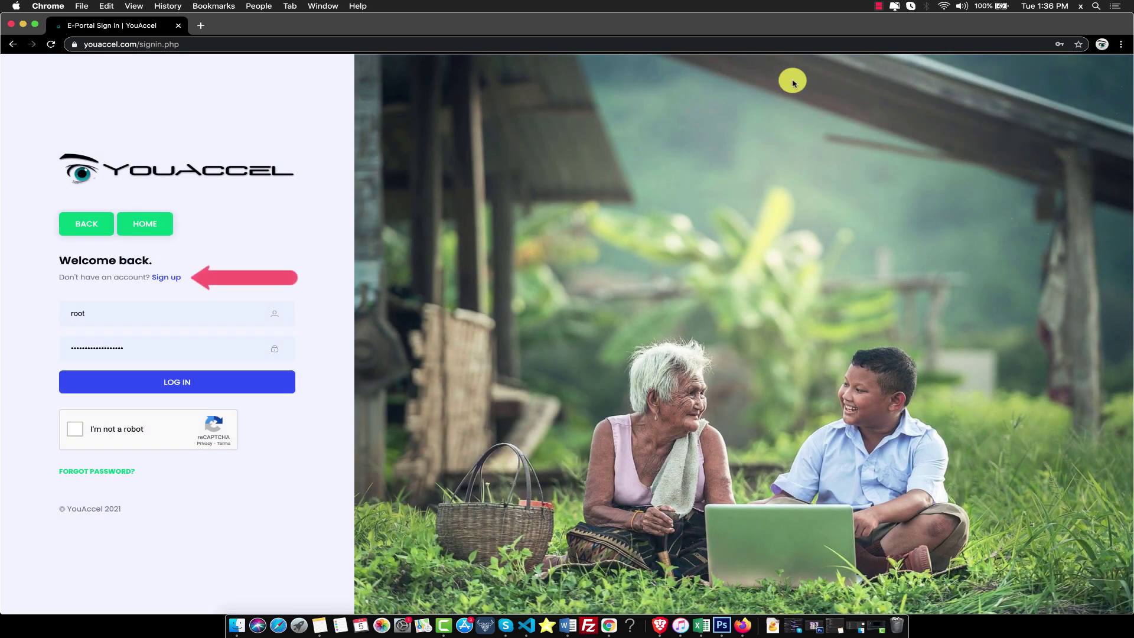
# Log in with the media account's e-mail and password after ticking 'I'm not a robot'.
pyautogui.doubleClick(130, 312)
pyautogui.press('Tab')
pyautogui.write('••')
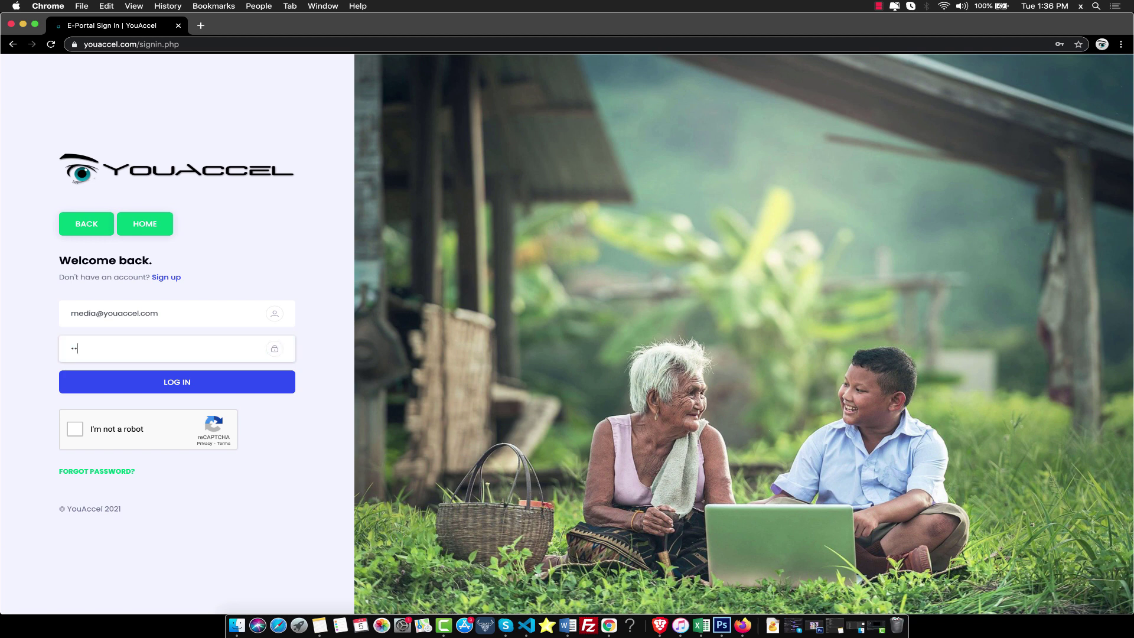
pyautogui.click(75, 429)
pyautogui.click(136, 396)
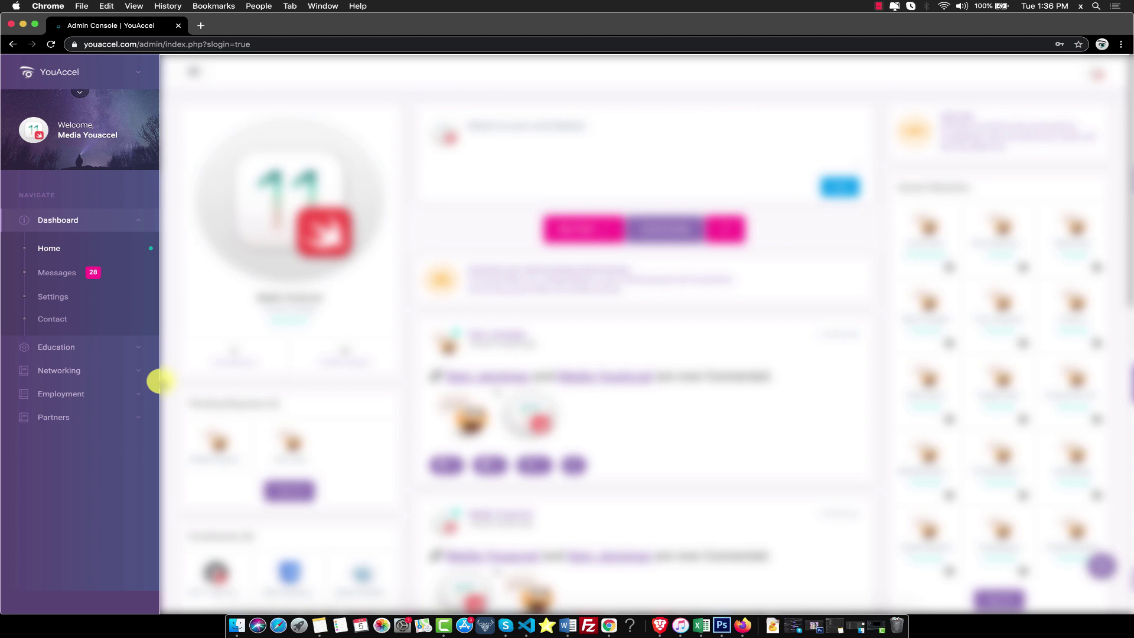
# Go to Partners > Contributor Admin to view the empty Course Administration table.
pyautogui.click(69, 415)
pyautogui.click(69, 412)
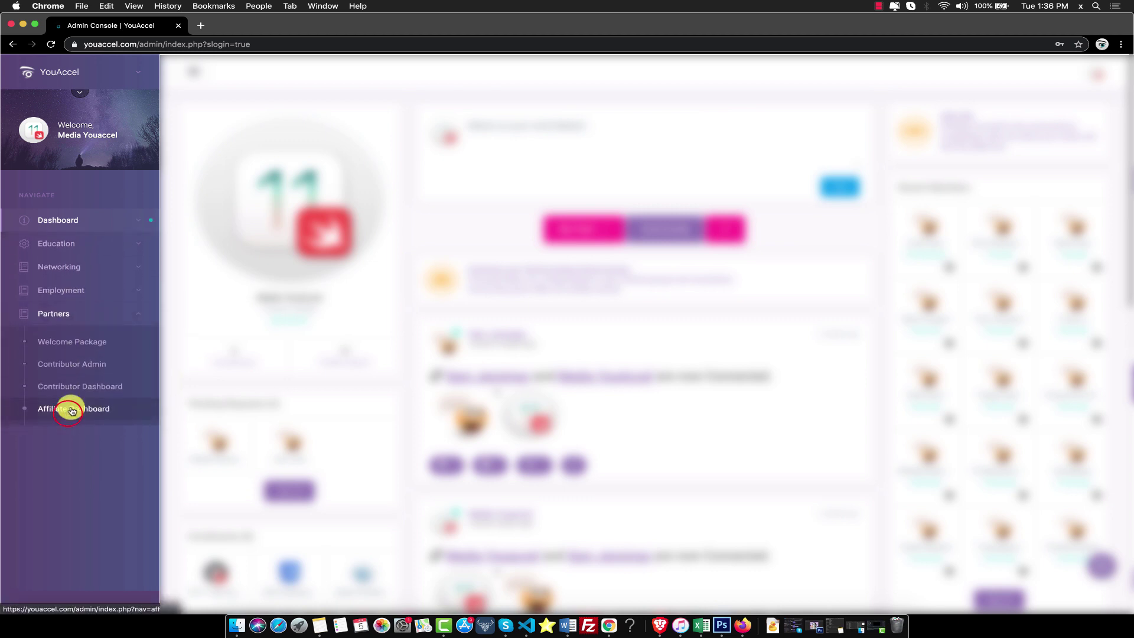
pyautogui.click(81, 366)
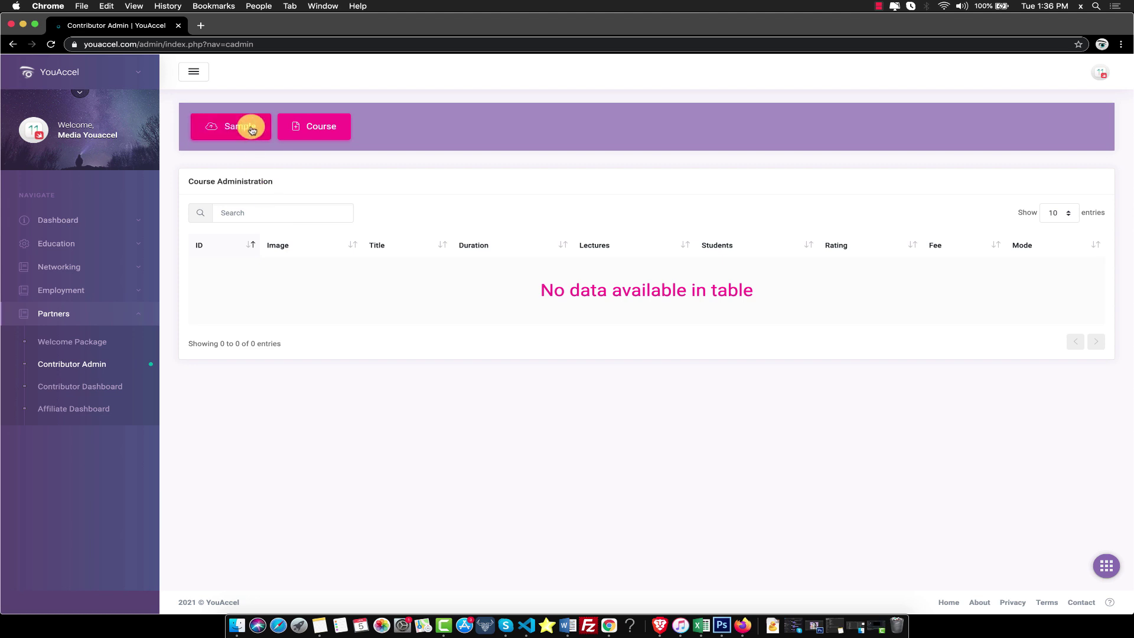
# Start a Sample course titled 'YouAccel Sample File' and save to reach its editing page.
pyautogui.click(250, 129)
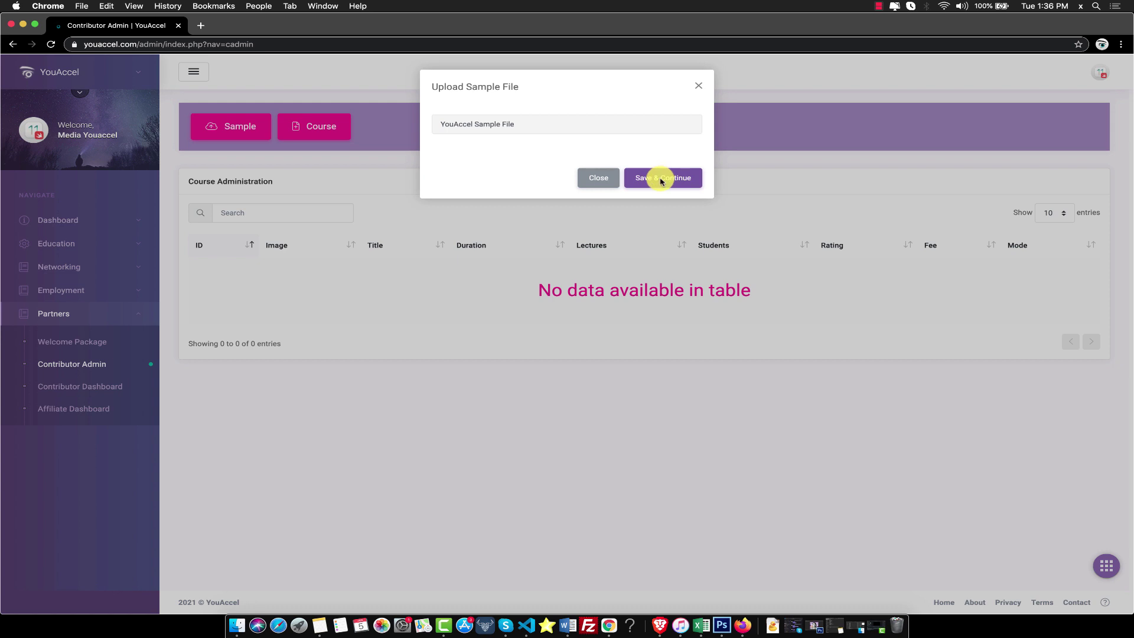
pyautogui.click(661, 179)
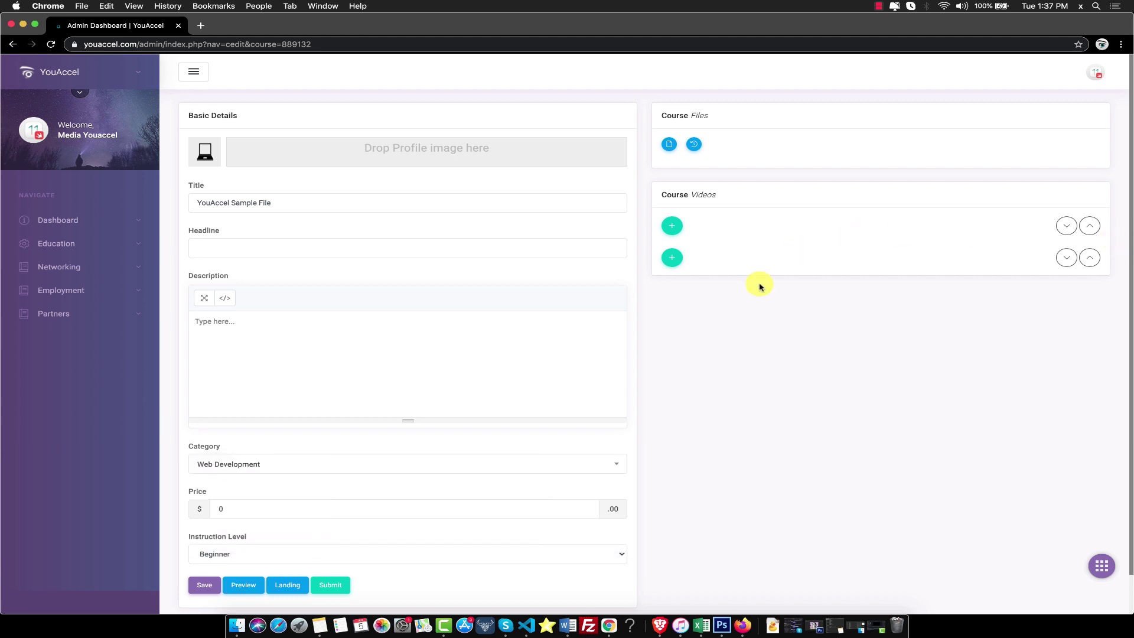
# Add a Course Videos section titled 'Sample', then close the add-section form.
pyautogui.click(754, 314)
pyautogui.click(675, 229)
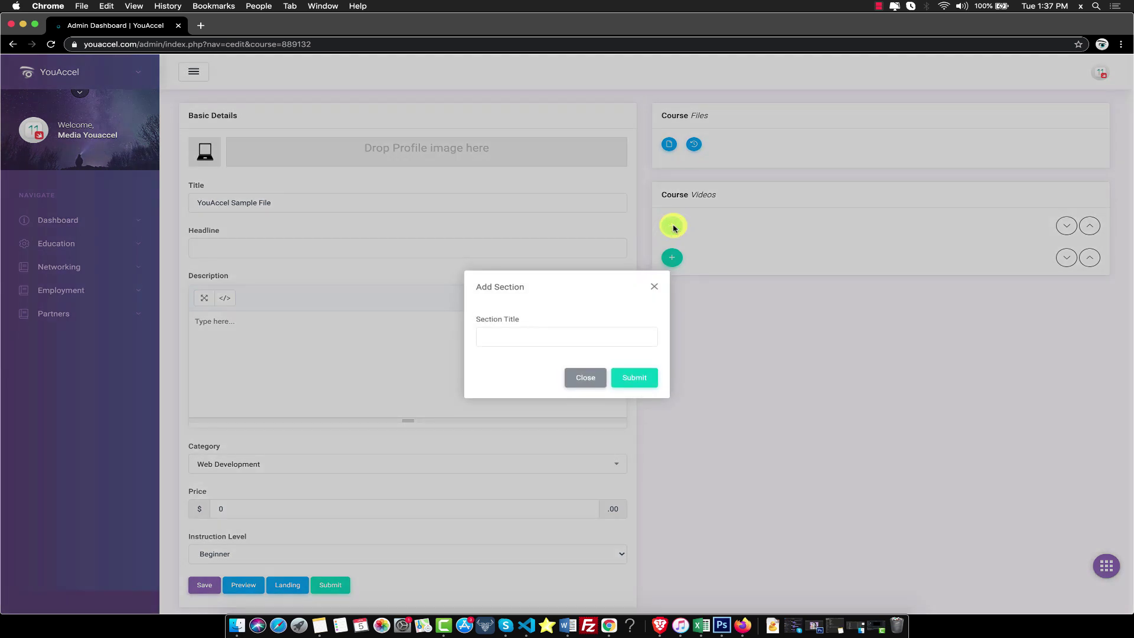
pyautogui.click(519, 336)
pyautogui.write('S')
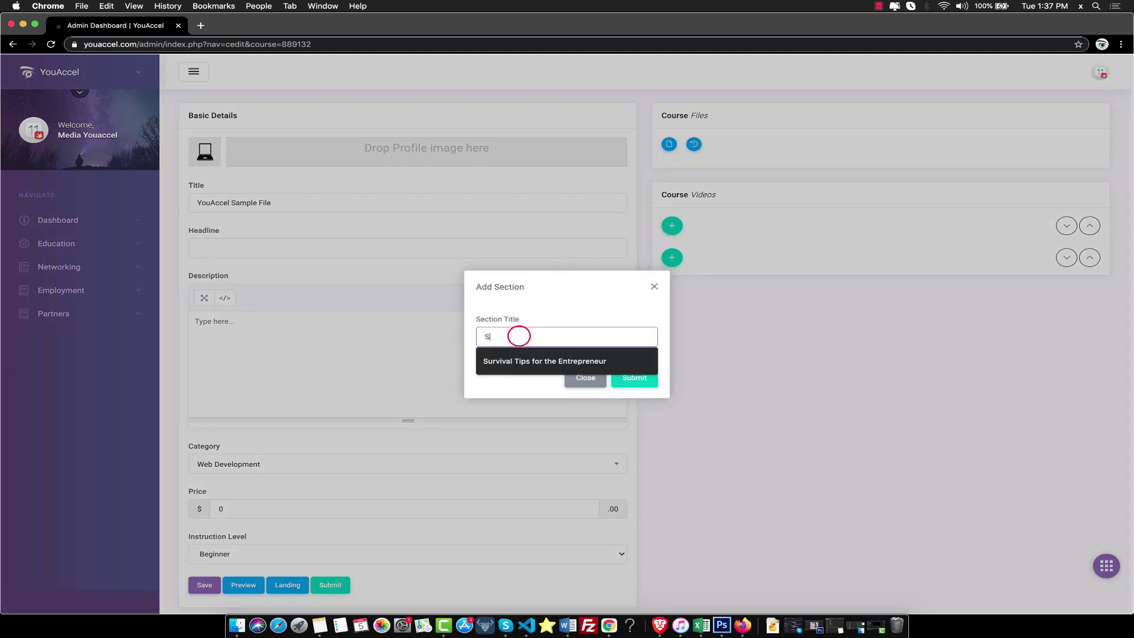
pyautogui.write('ample')
pyautogui.click(633, 378)
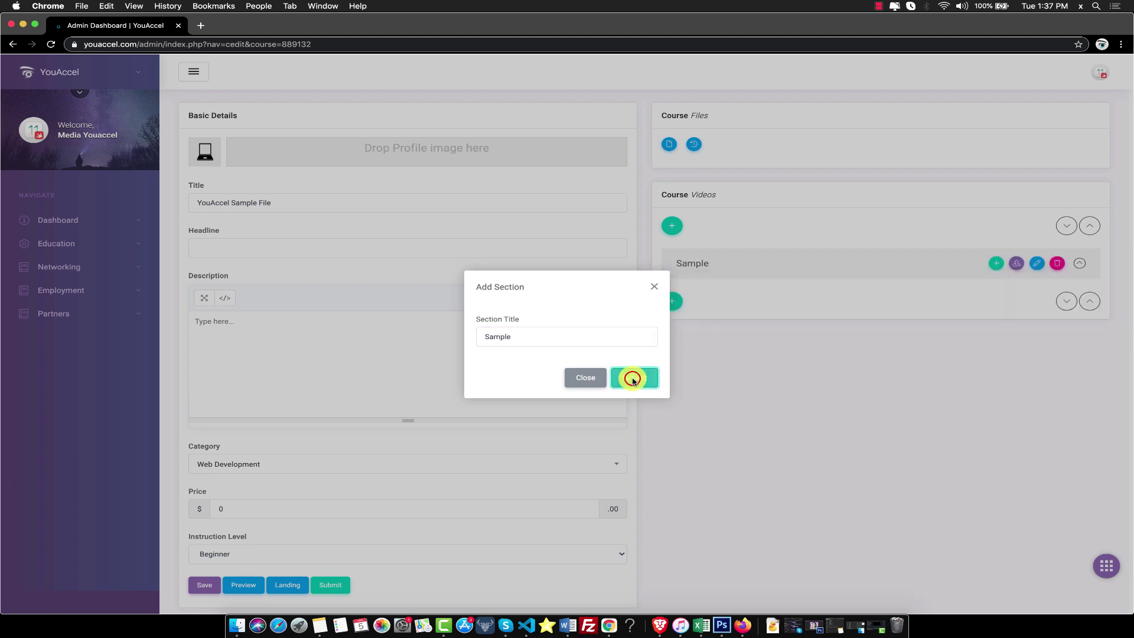
pyautogui.click(587, 377)
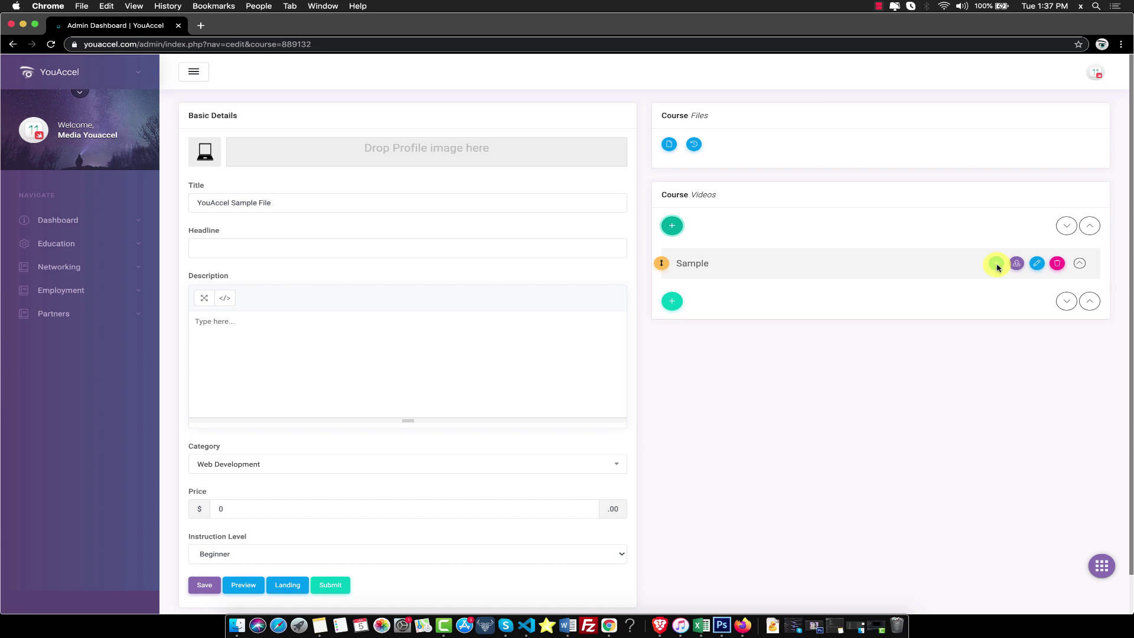
# Add a lecture titled 'Sample' under the Sample section, then close the form.
pyautogui.click(996, 264)
pyautogui.click(615, 328)
pyautogui.write('Sample')
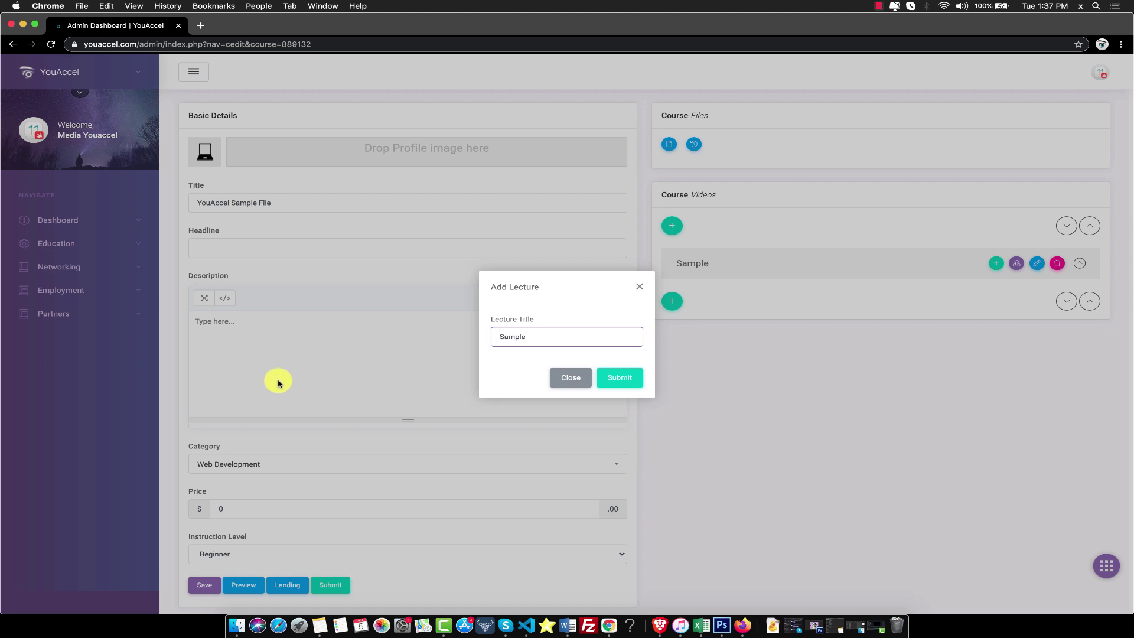
pyautogui.click(608, 378)
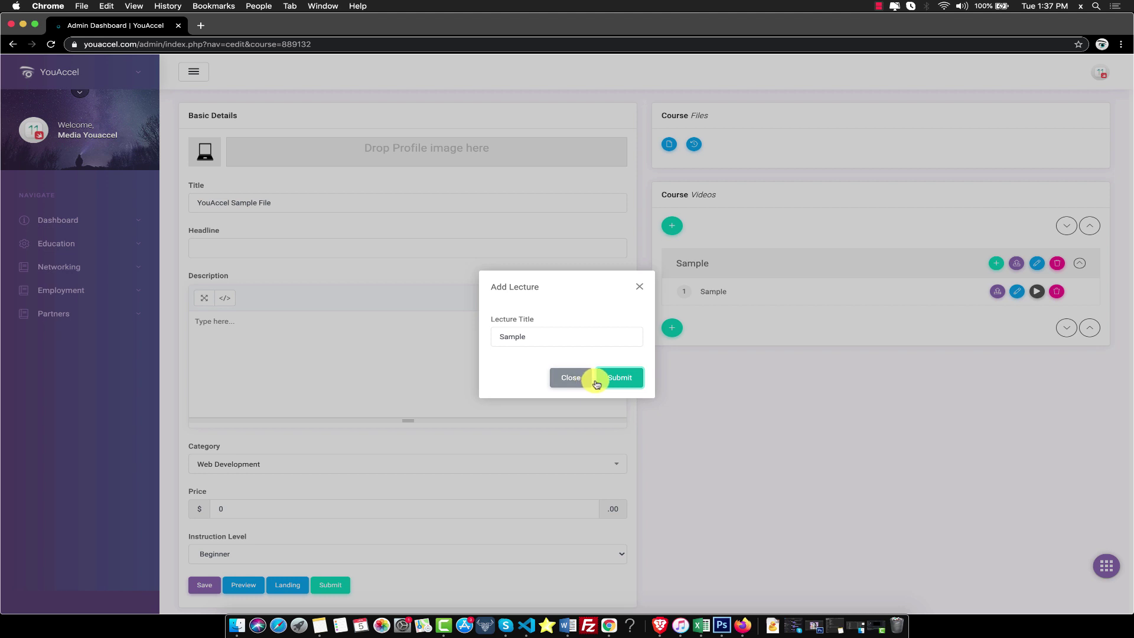
pyautogui.click(575, 378)
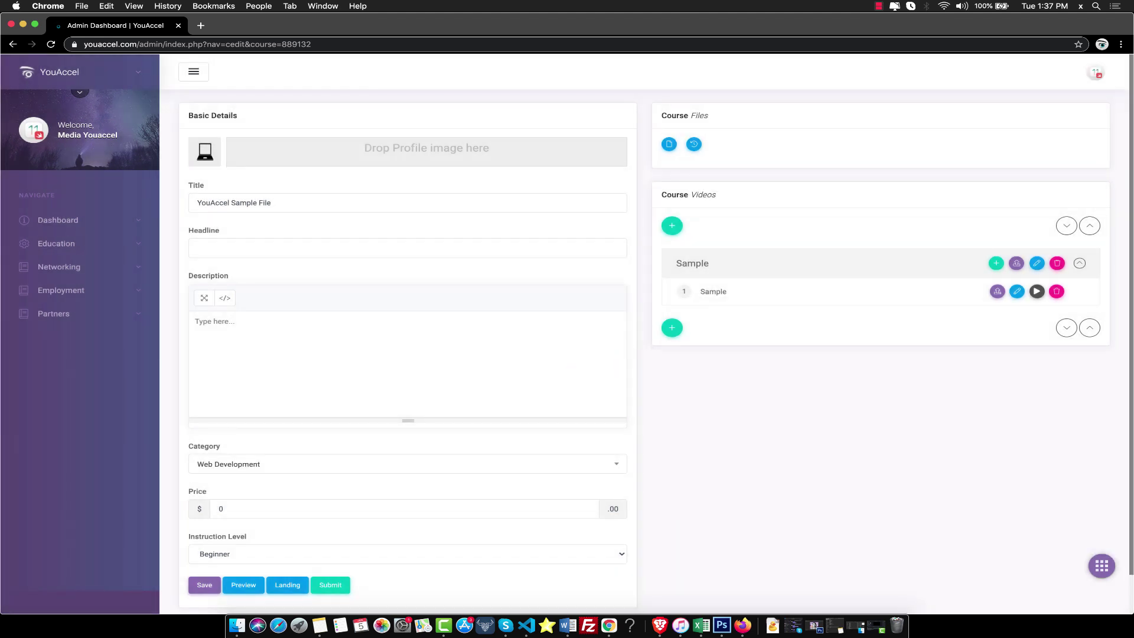
# Upload default.mp4 from disk as the Sample lecture's video.
pyautogui.click(998, 292)
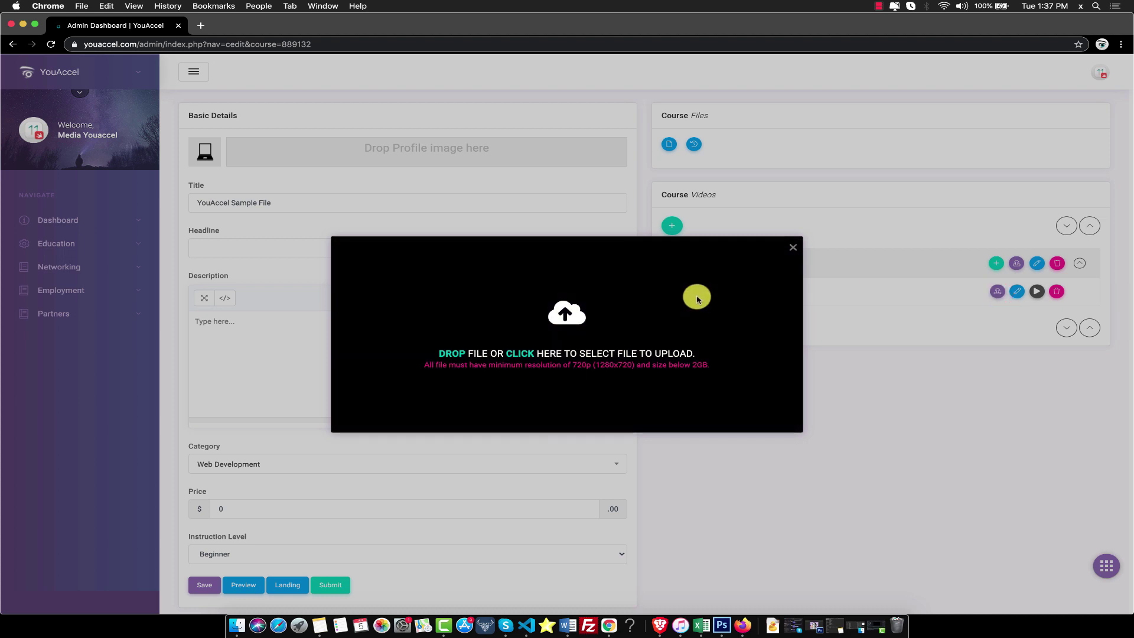
pyautogui.click(696, 299)
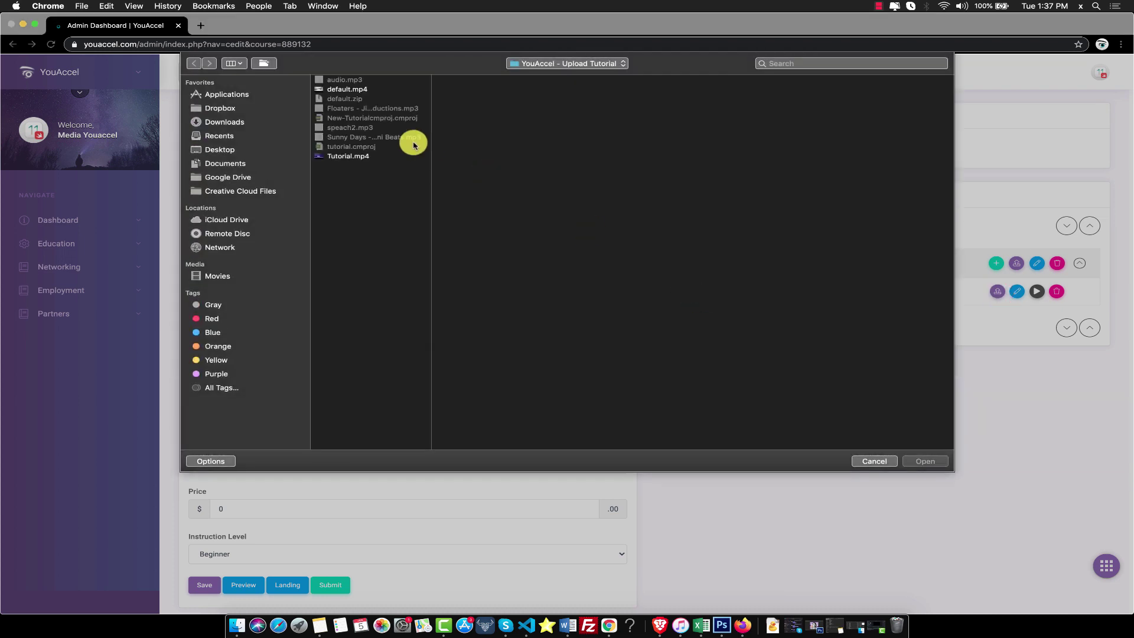
pyautogui.click(363, 90)
pyautogui.click(924, 460)
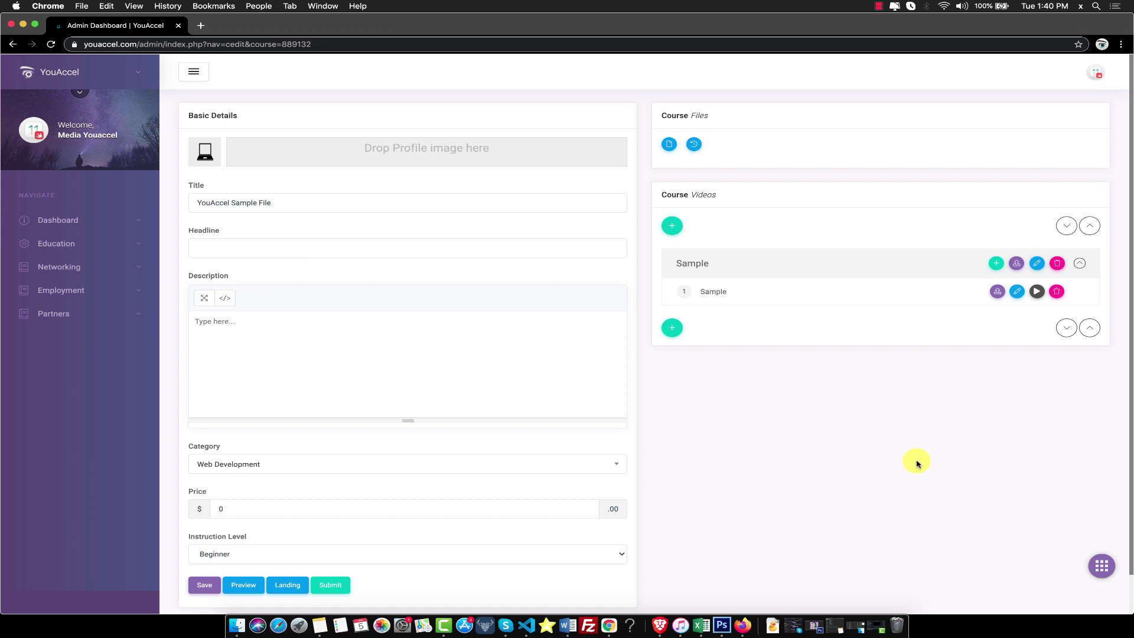
pyautogui.click(1037, 293)
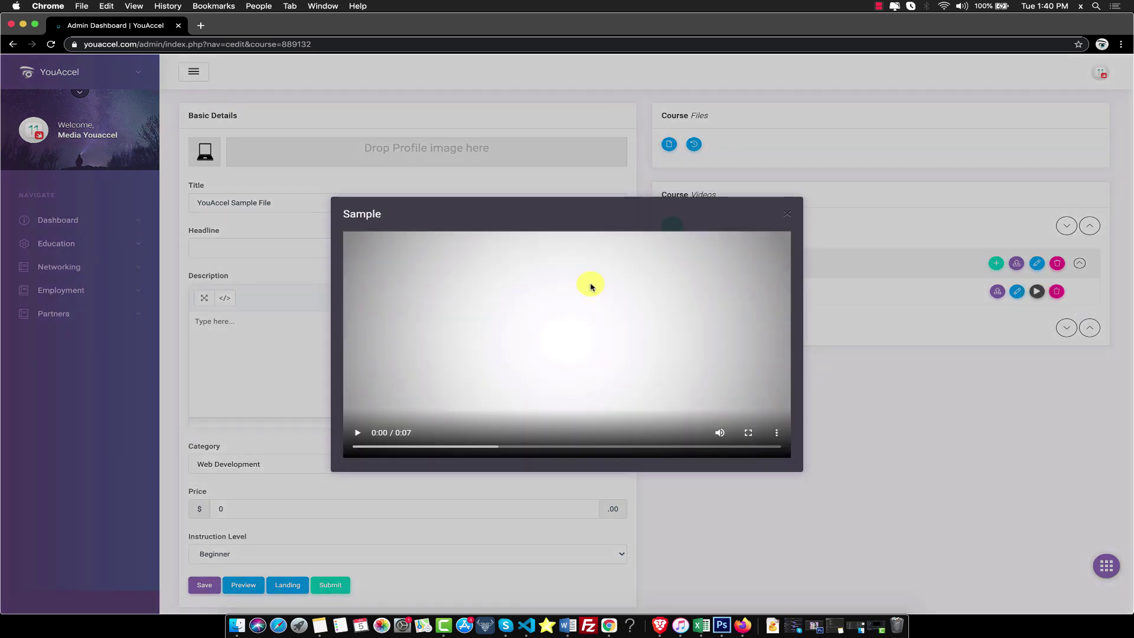
pyautogui.click(366, 433)
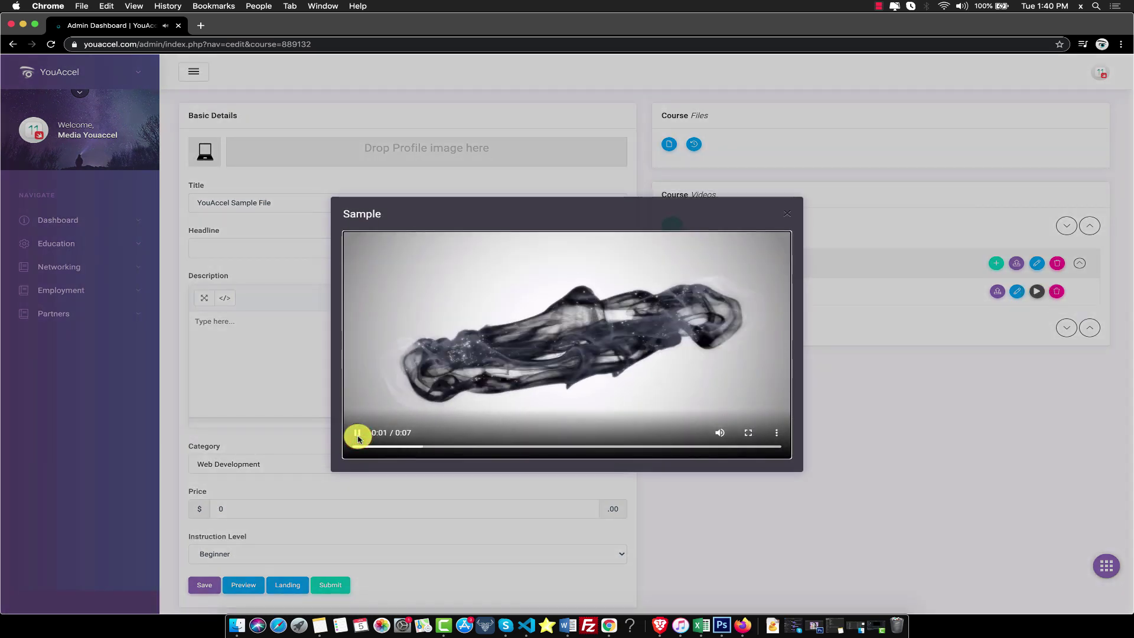
pyautogui.click(358, 436)
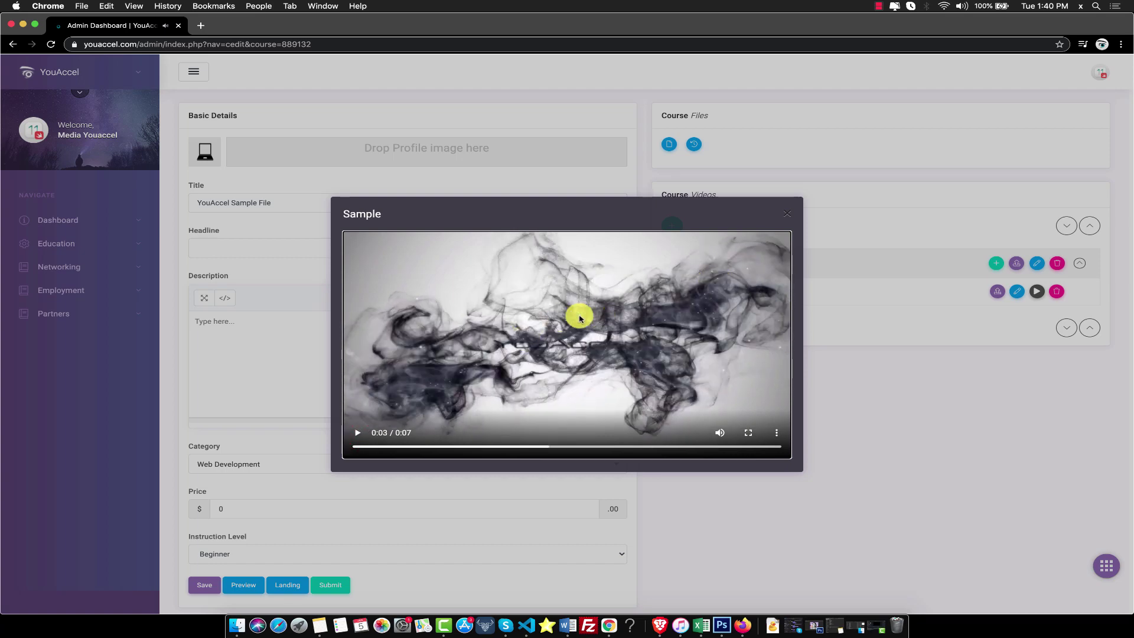
pyautogui.click(787, 213)
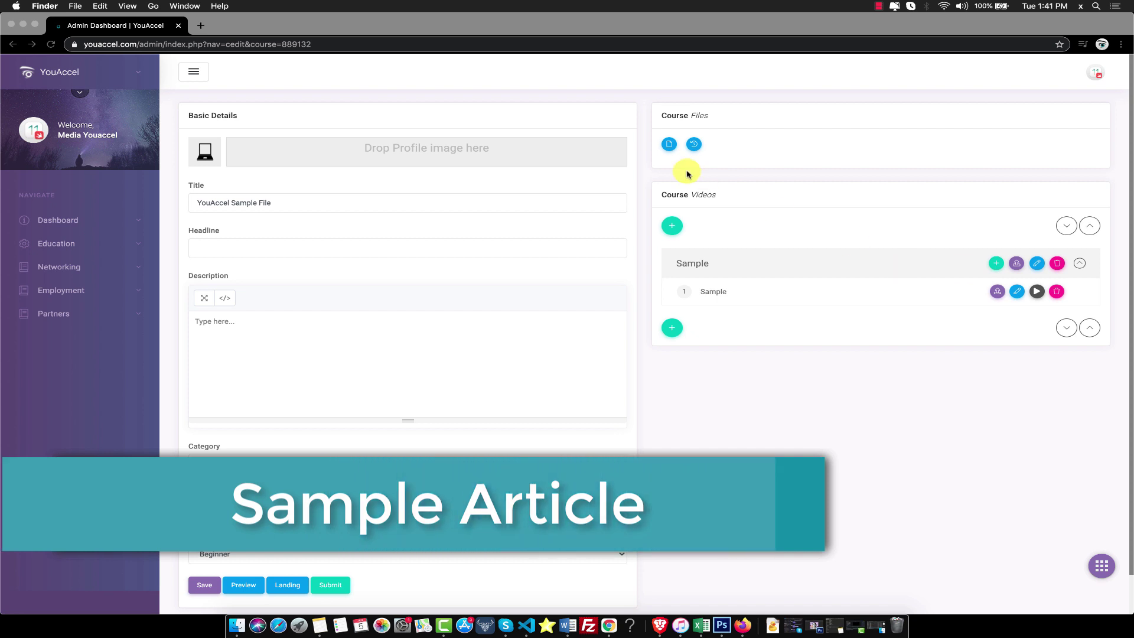
# Upload default.zip to Course Files as the course's downloadable resource.
pyautogui.click(669, 144)
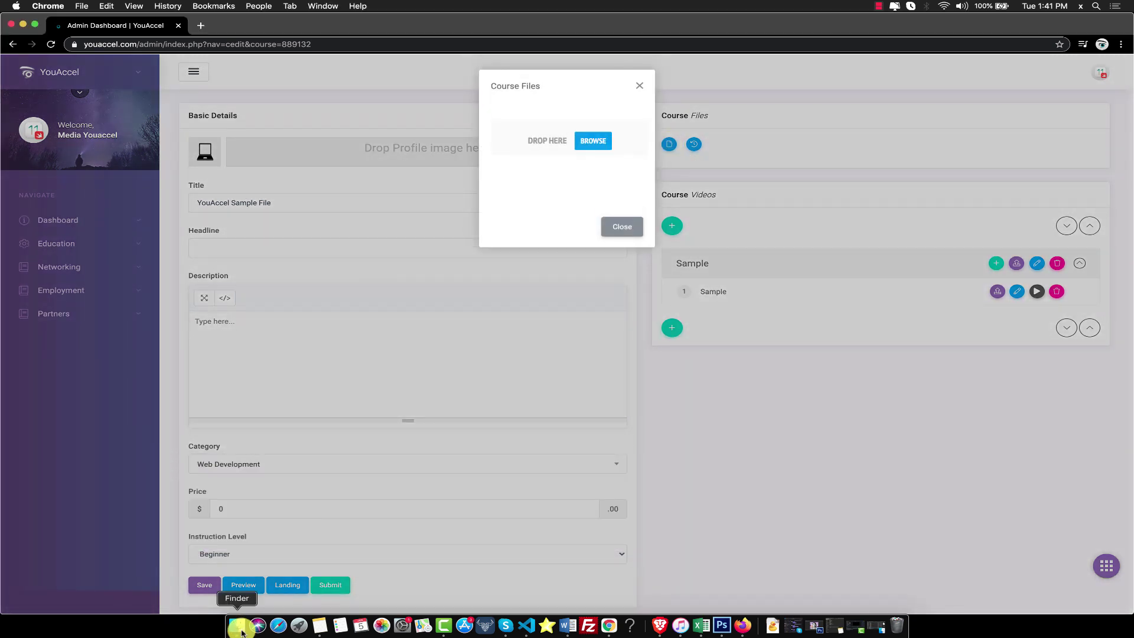
pyautogui.click(239, 627)
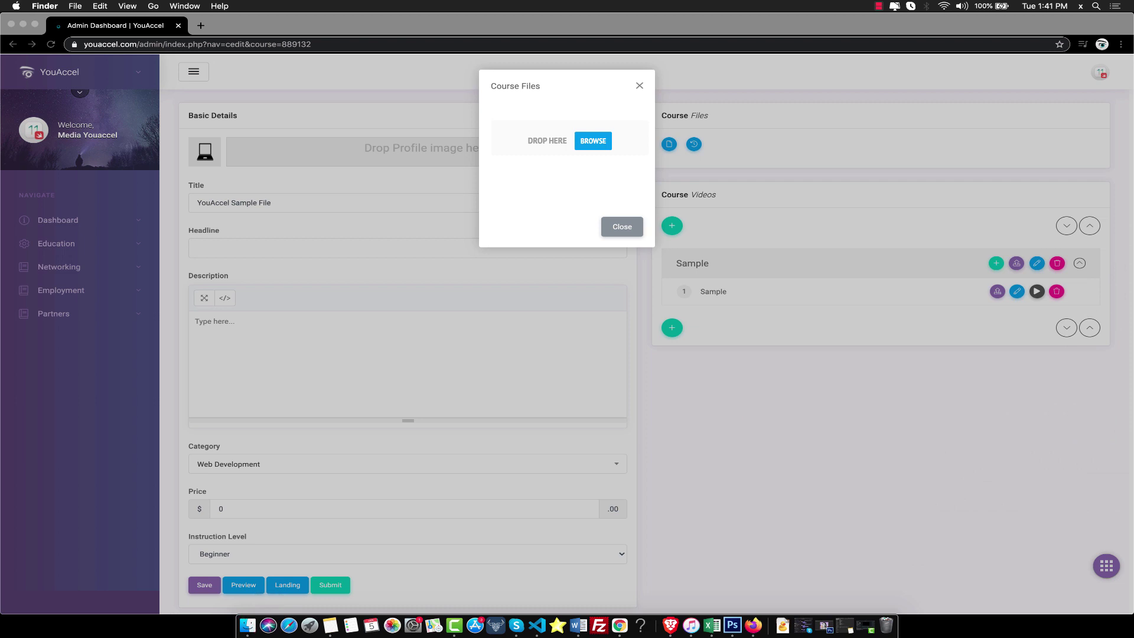
pyautogui.click(593, 141)
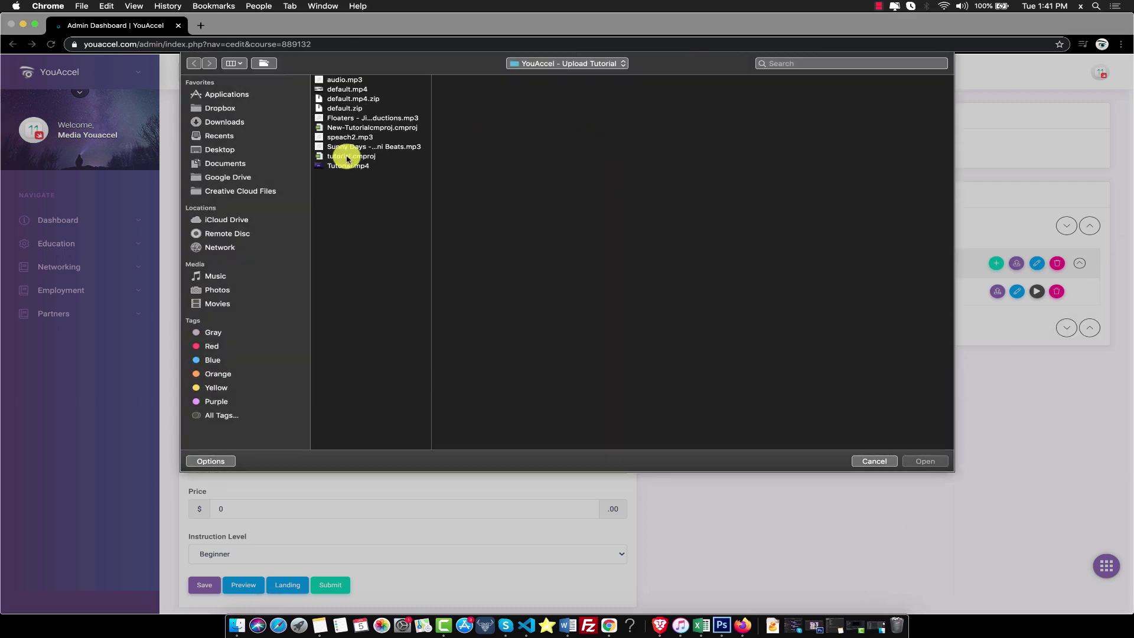
pyautogui.click(350, 109)
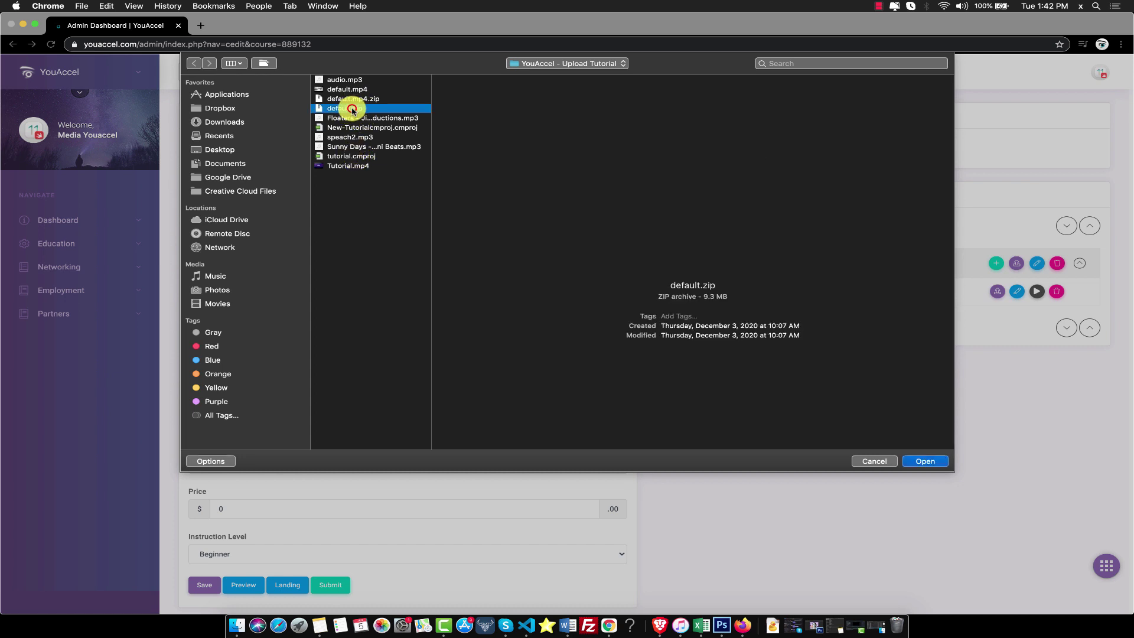
pyautogui.click(918, 460)
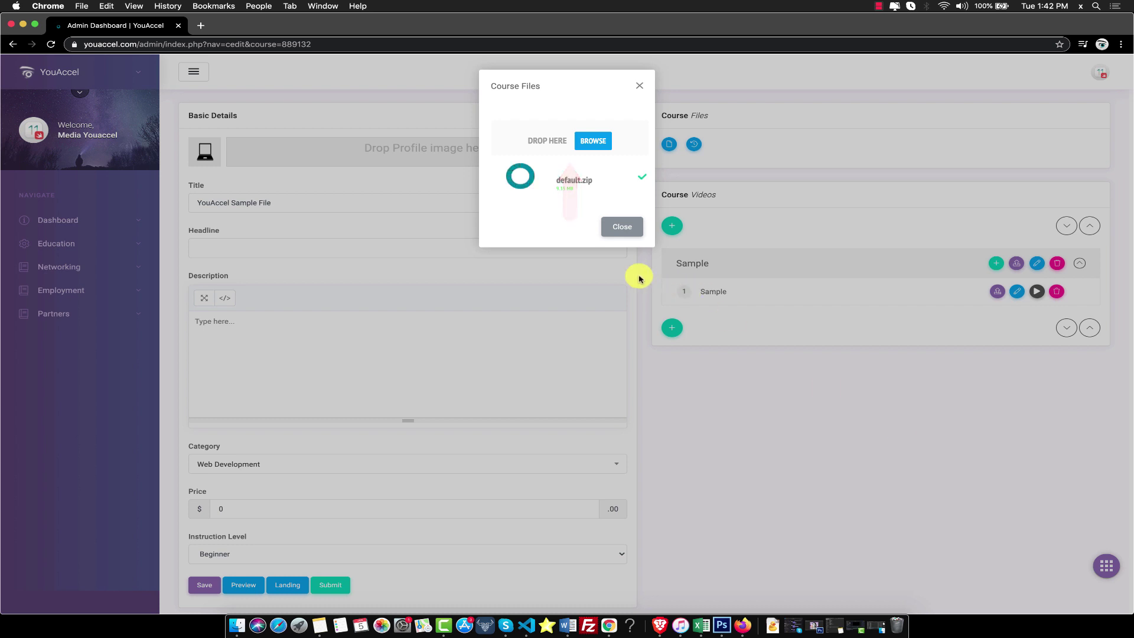
# Close the Course Files window and submit the course for approval.
pyautogui.click(622, 227)
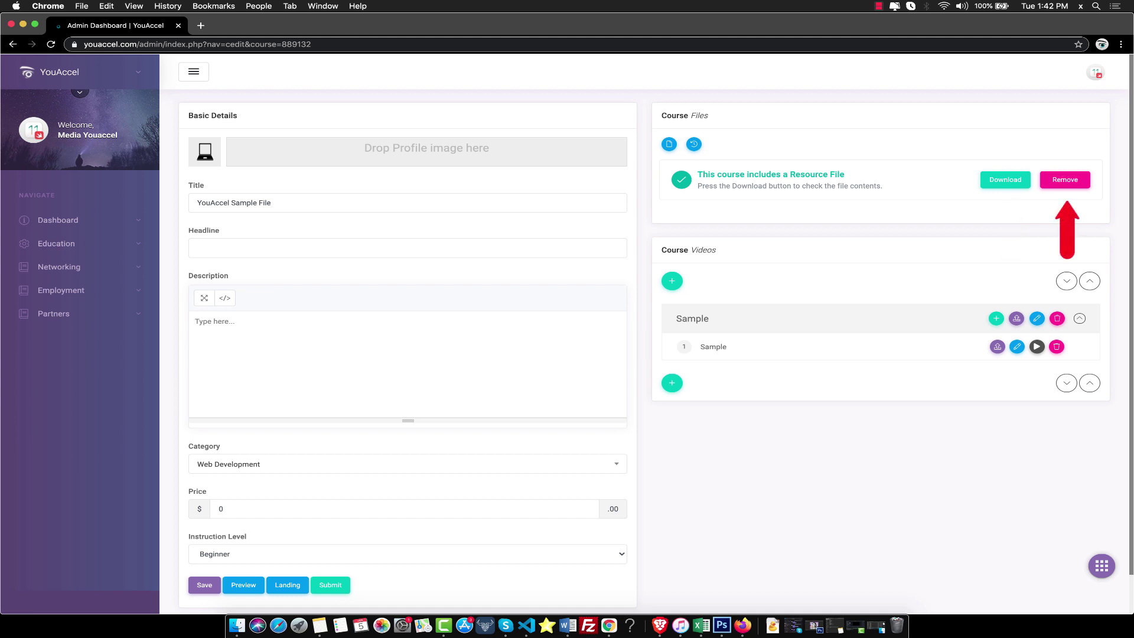
pyautogui.scroll(-2, 594, 445)
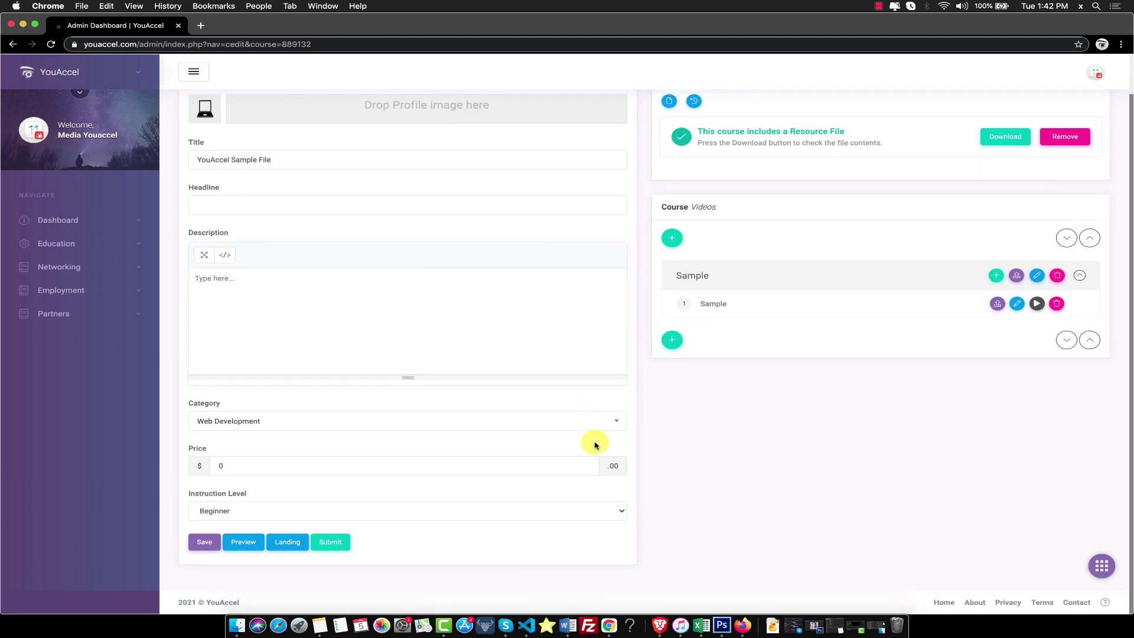
pyautogui.click(338, 541)
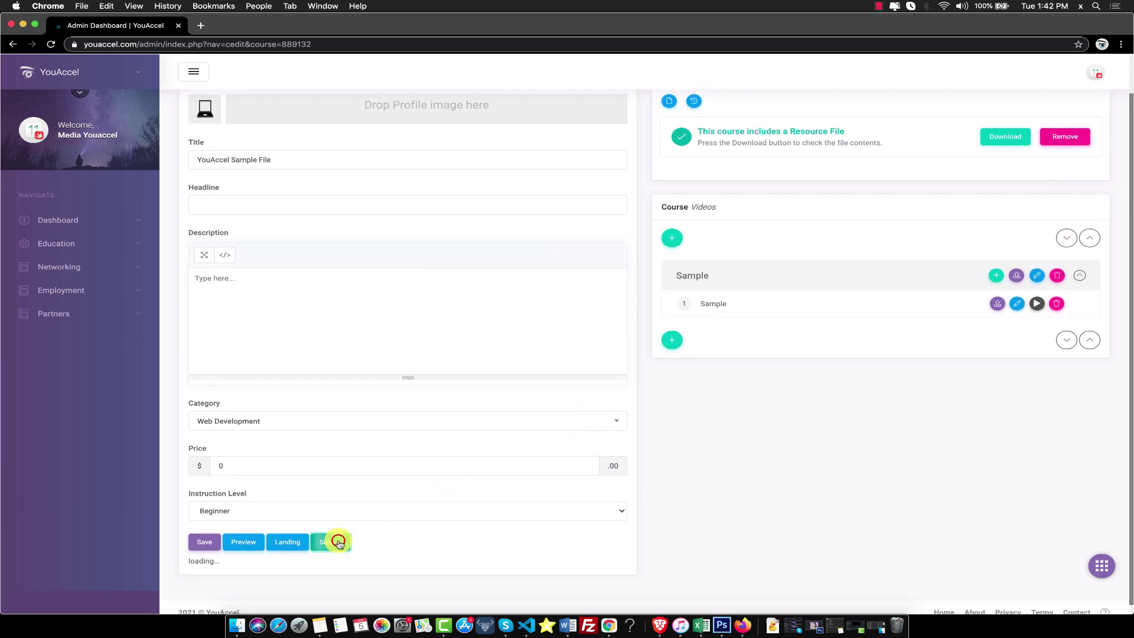